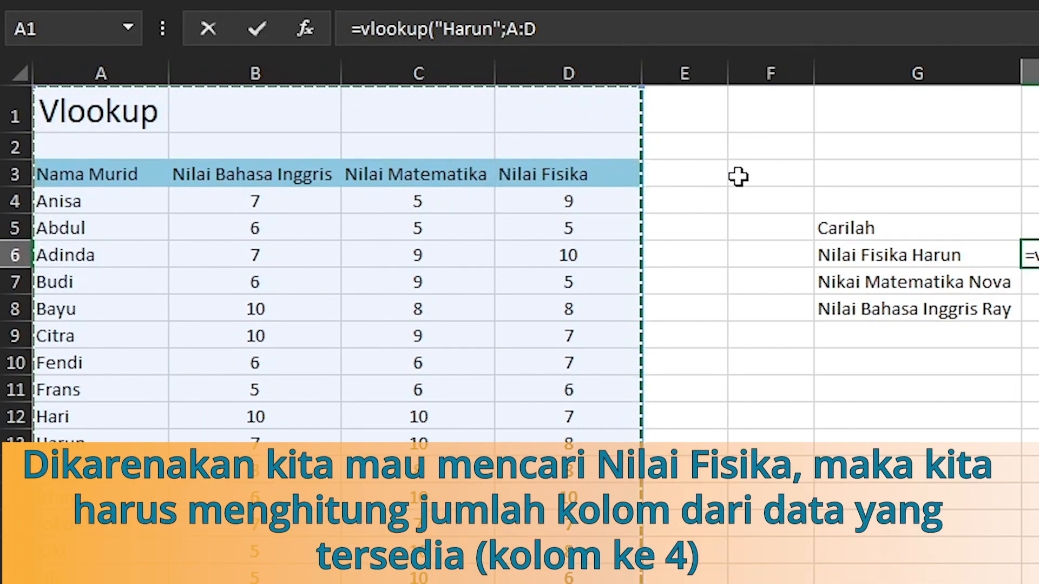
# Step: Complete the VLOOKUP formula in H6 with column index 4 for Nilai Fisika and match type 0
pyautogui.write(';4;')
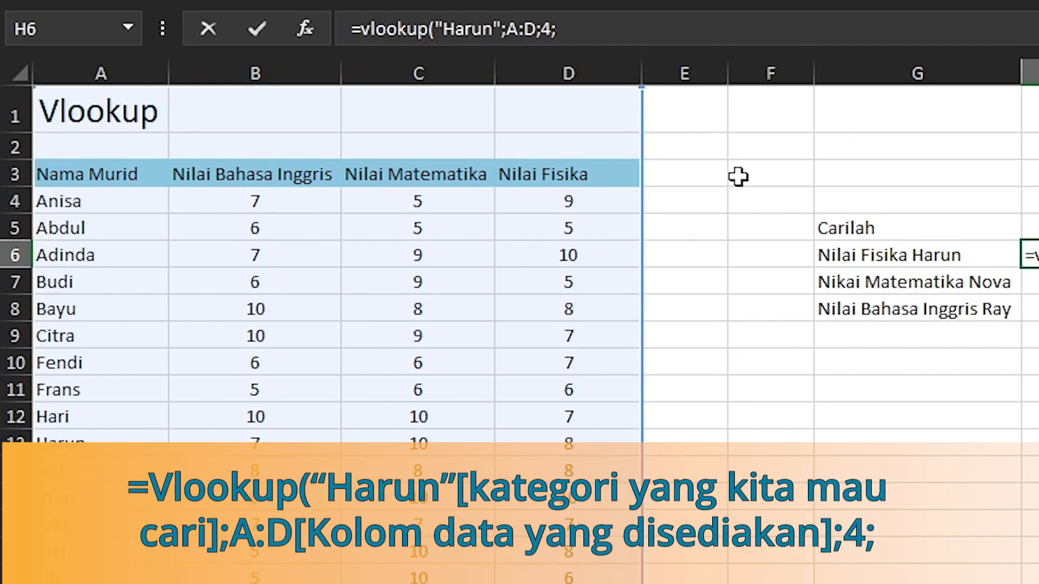
pyautogui.write('0)')
pyautogui.press('Return')
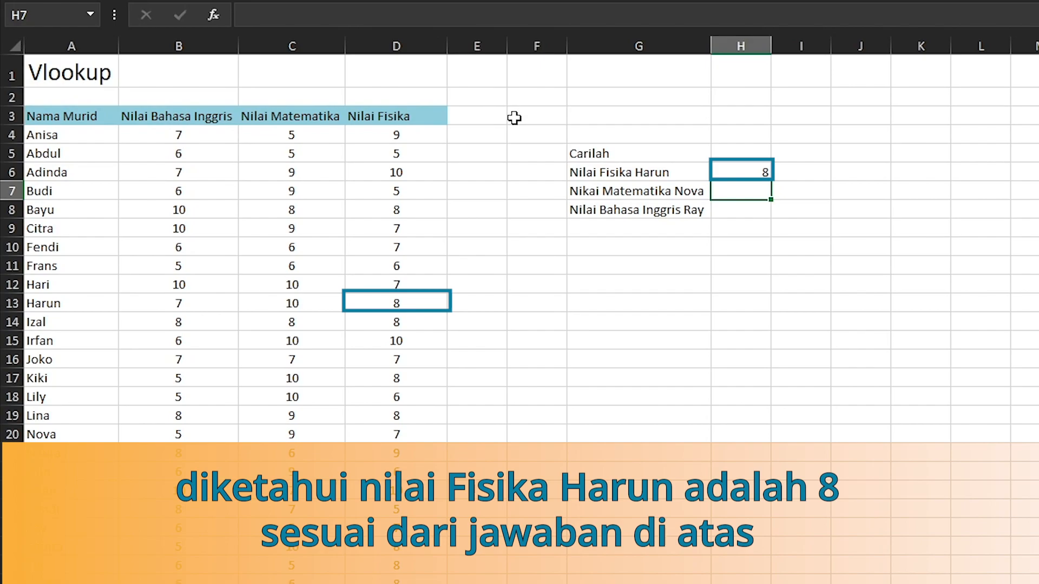
# Step: Enter a VLOOKUP formula in H7 for the student named in G7, using range A:C, column index 3 and match type 0
pyautogui.write('=')
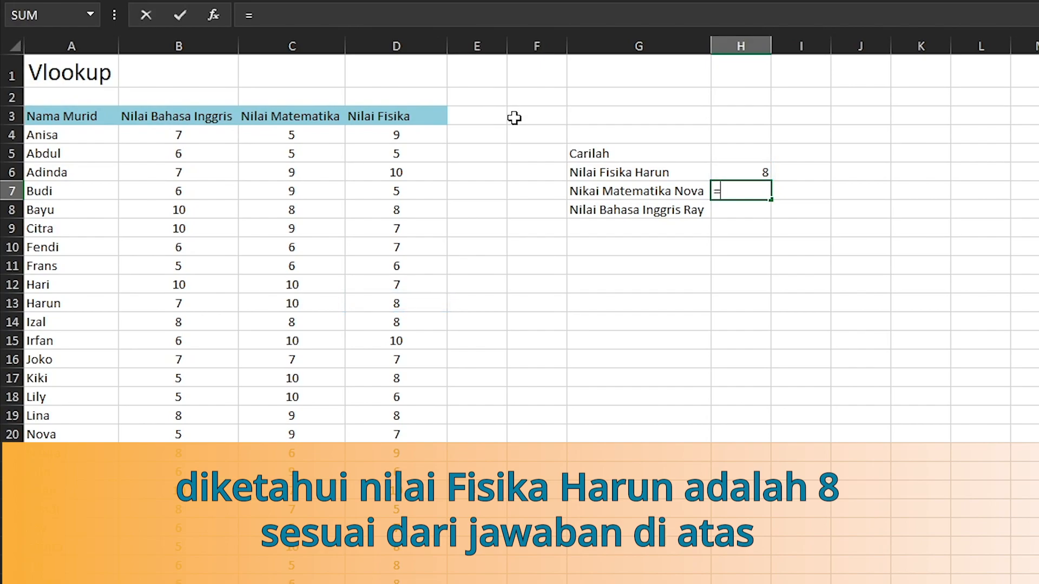
pyautogui.write('vlookup(')
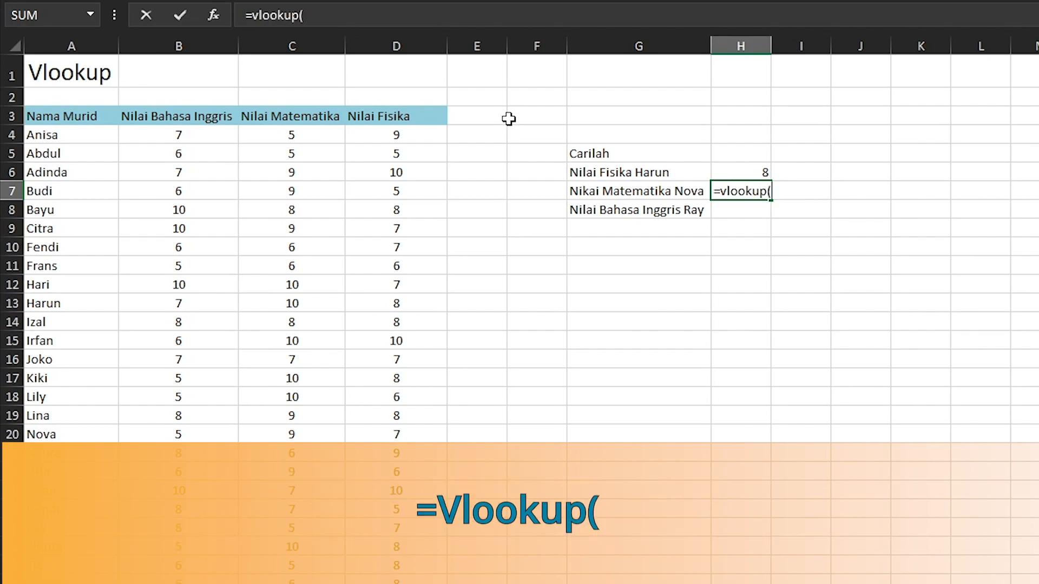
pyautogui.write('"N')
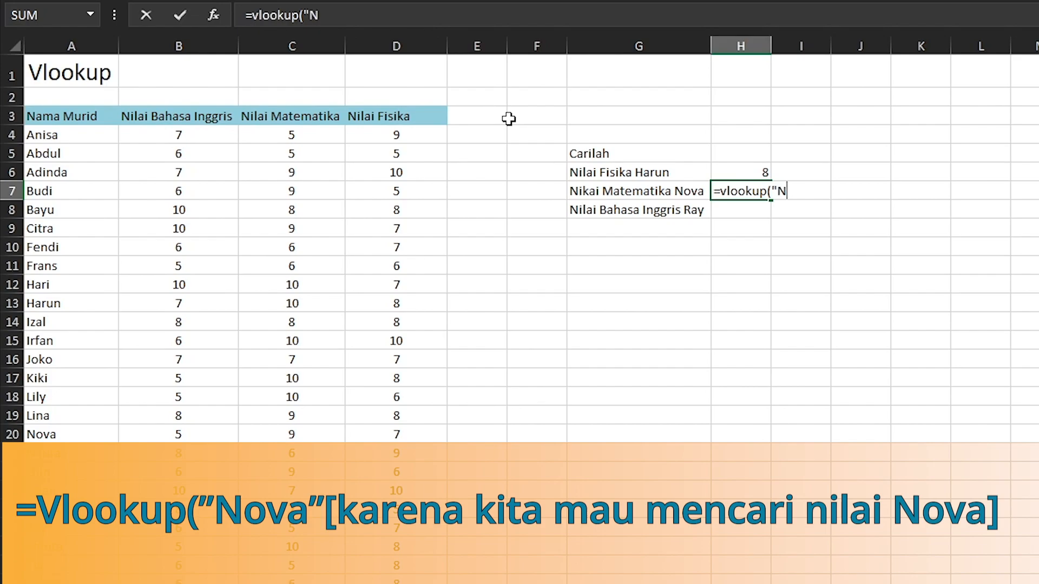
pyautogui.write('ova")')
pyautogui.press('BackSpace')
pyautogui.write(';')
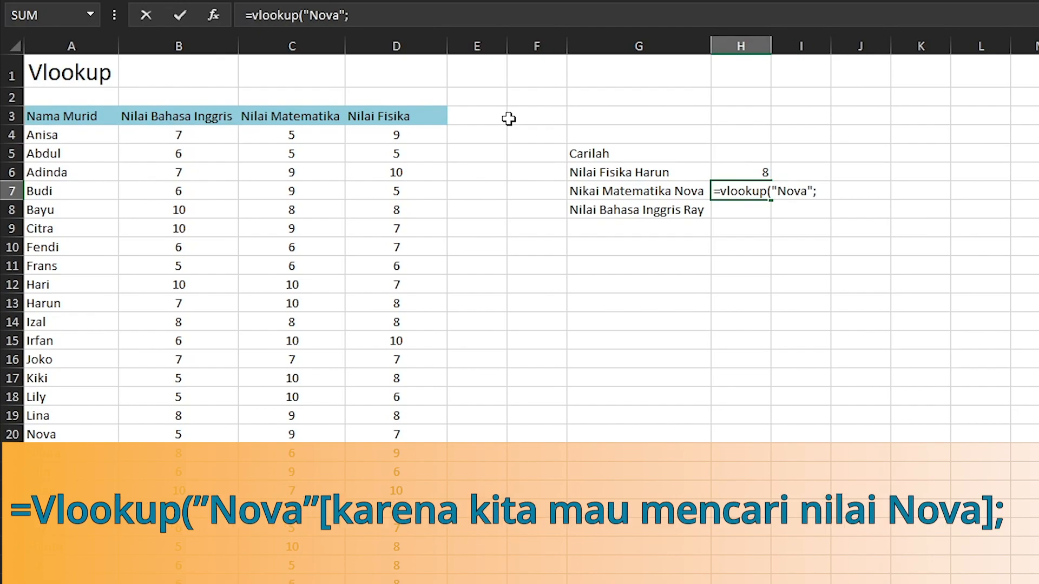
pyautogui.moveTo(46, 46); pyautogui.dragTo(257, 95)
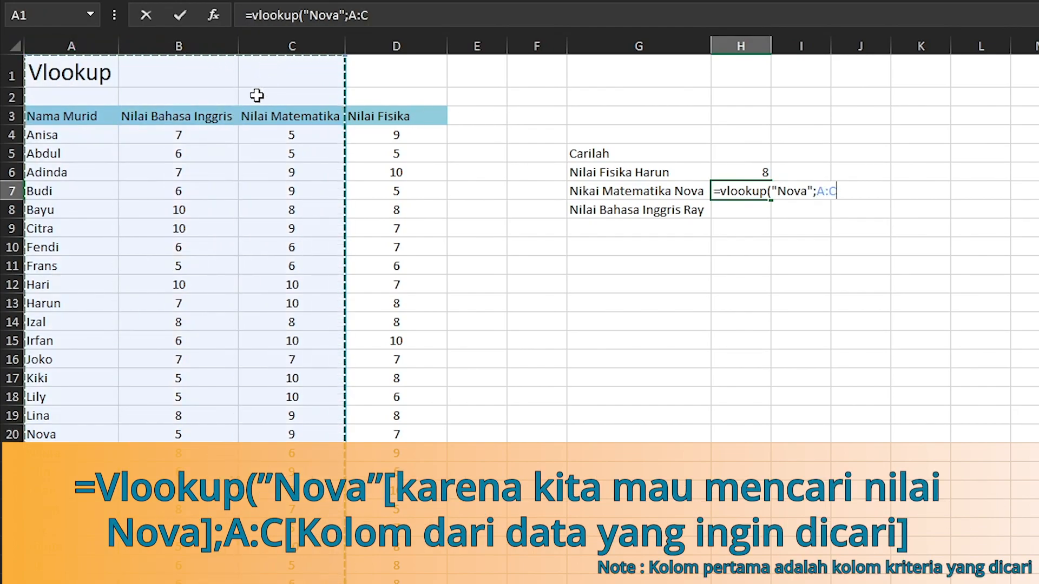
pyautogui.write(';')
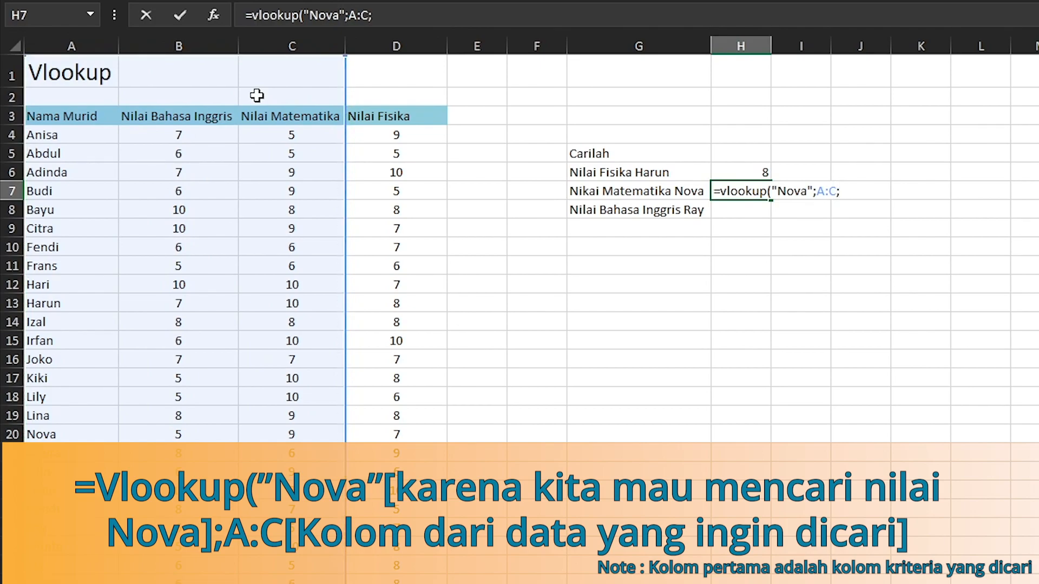
pyautogui.write('3;0')
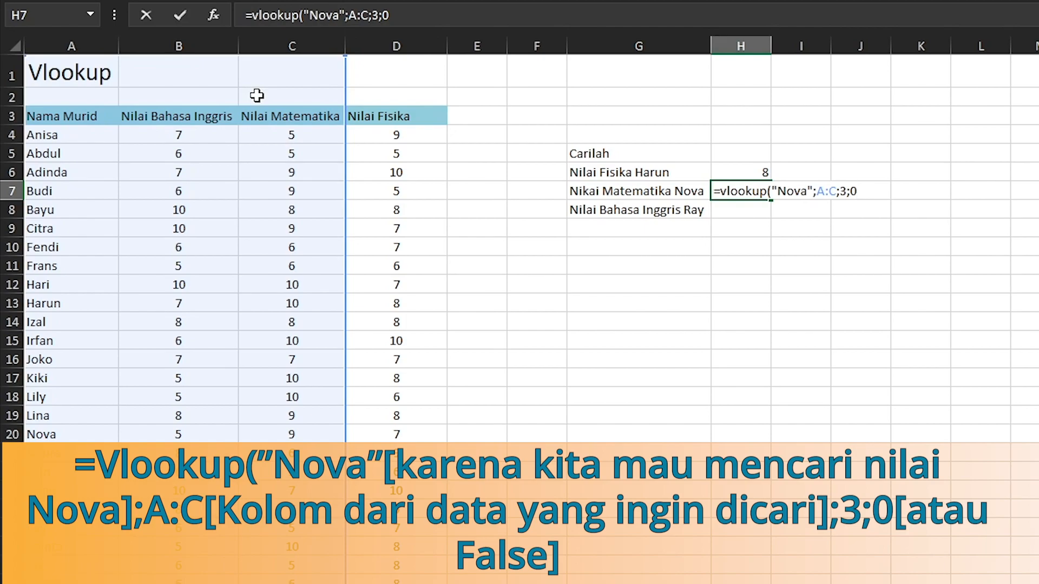
pyautogui.press('Return')
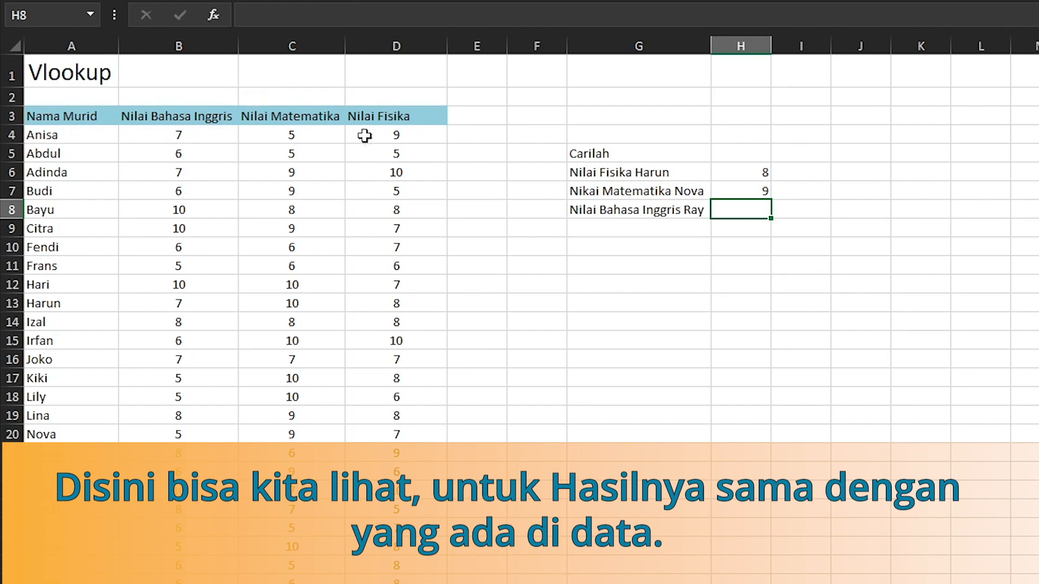
# Step: Enter a VLOOKUP formula in H8 for the student named in G8, using range A:B, column index 2 and match type 0
pyautogui.write('=vl')
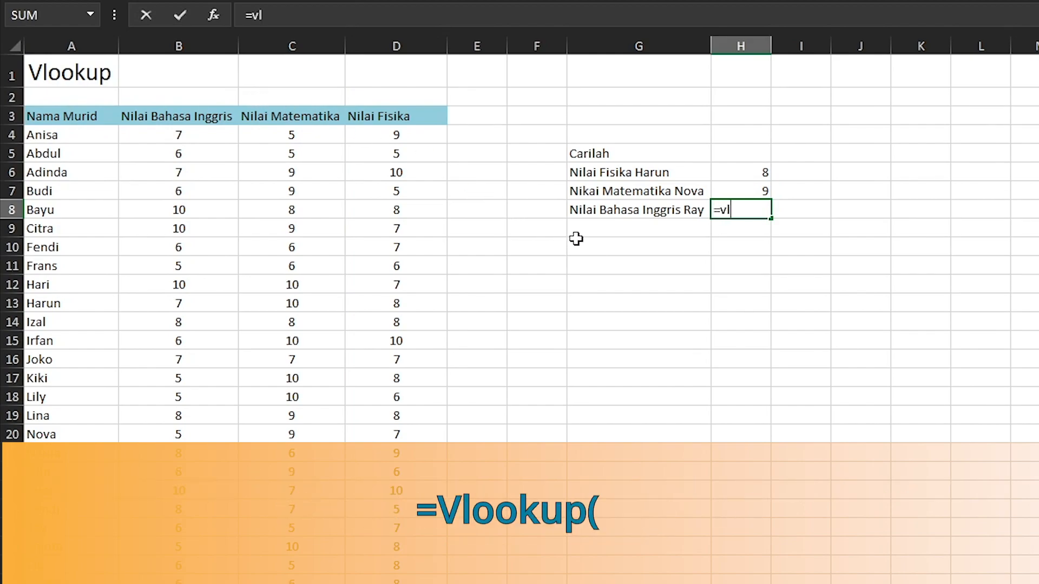
pyautogui.write('ookup(')
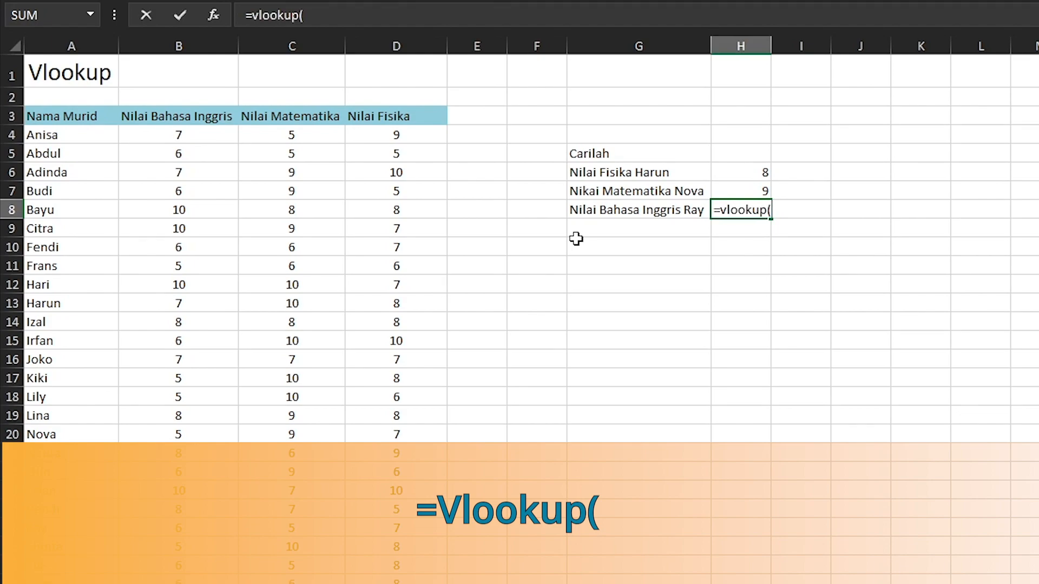
pyautogui.write('"')
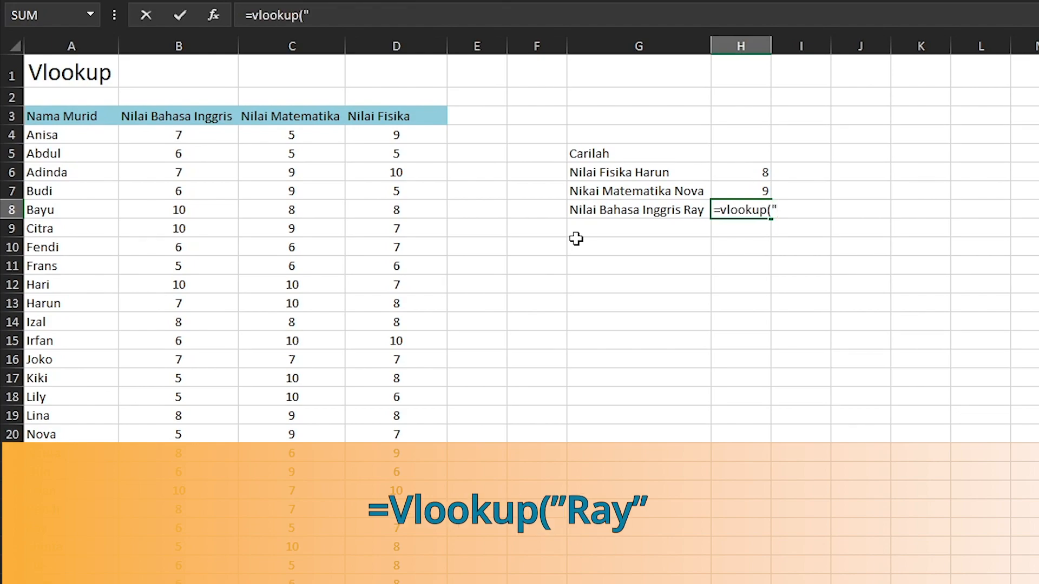
pyautogui.write('Ray";')
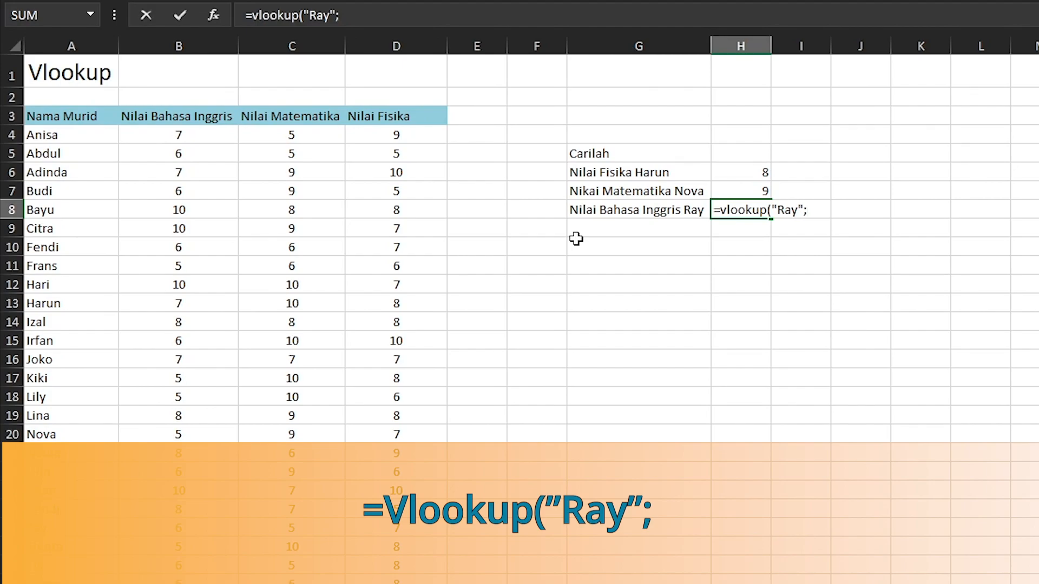
pyautogui.moveTo(70, 46); pyautogui.dragTo(215, 85)
pyautogui.write(';2;0')
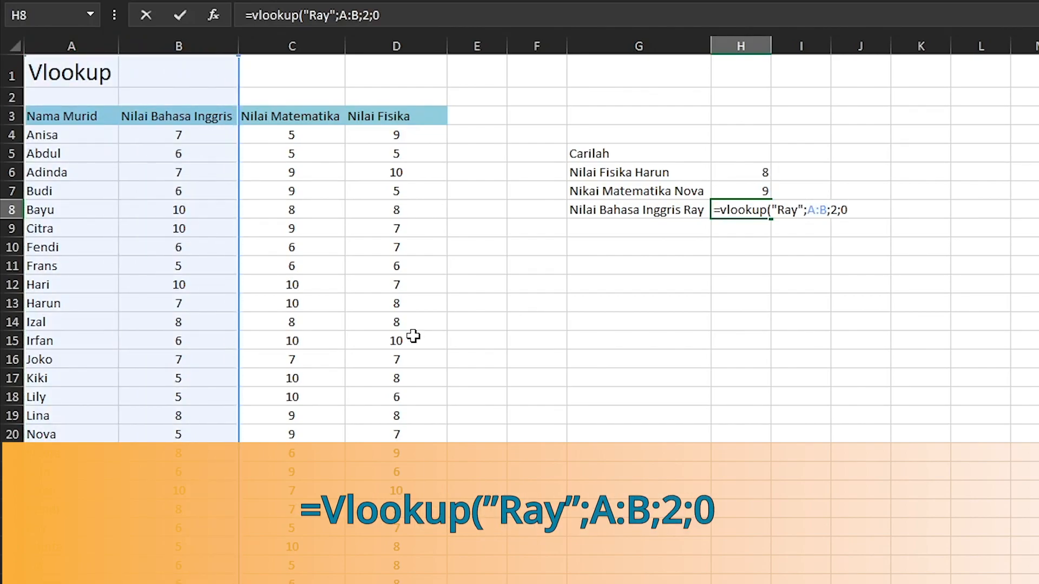
pyautogui.press('Return')
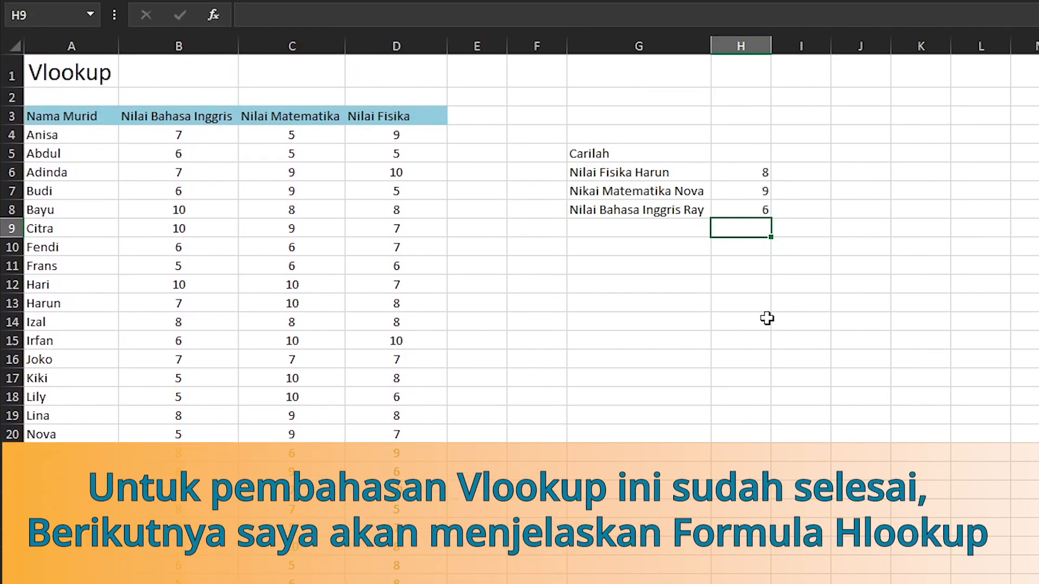
pyautogui.moveTo(601, 172); pyautogui.dragTo(748, 208)
pyautogui.click(822, 193)
pyautogui.click(797, 171)
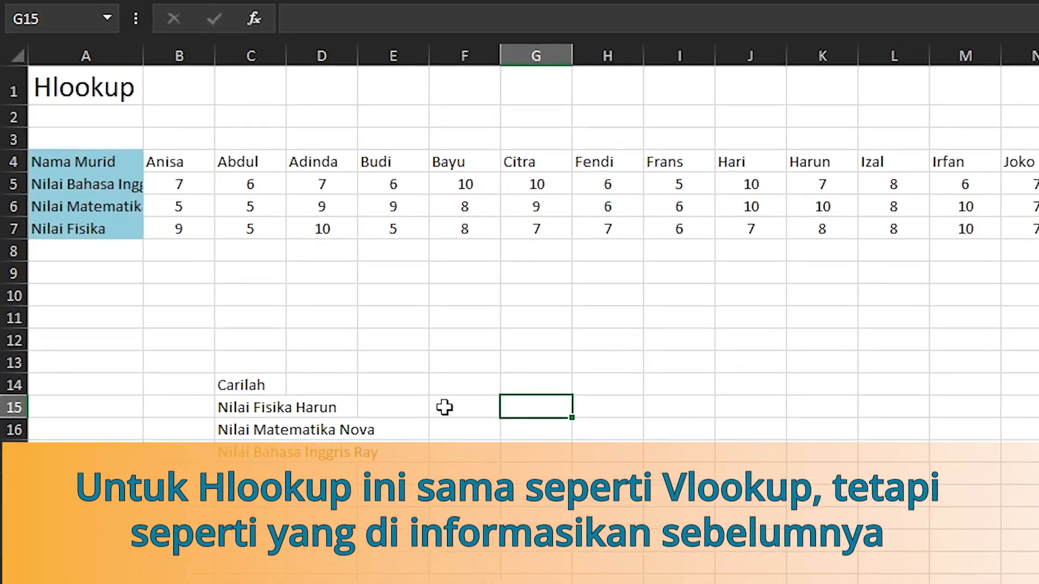
# Step: Enter an HLOOKUP formula in F15 of the Hlookup sheet for the student named in C15, using rows 4:7, row index 4 and match type 0
pyautogui.click(487, 426)
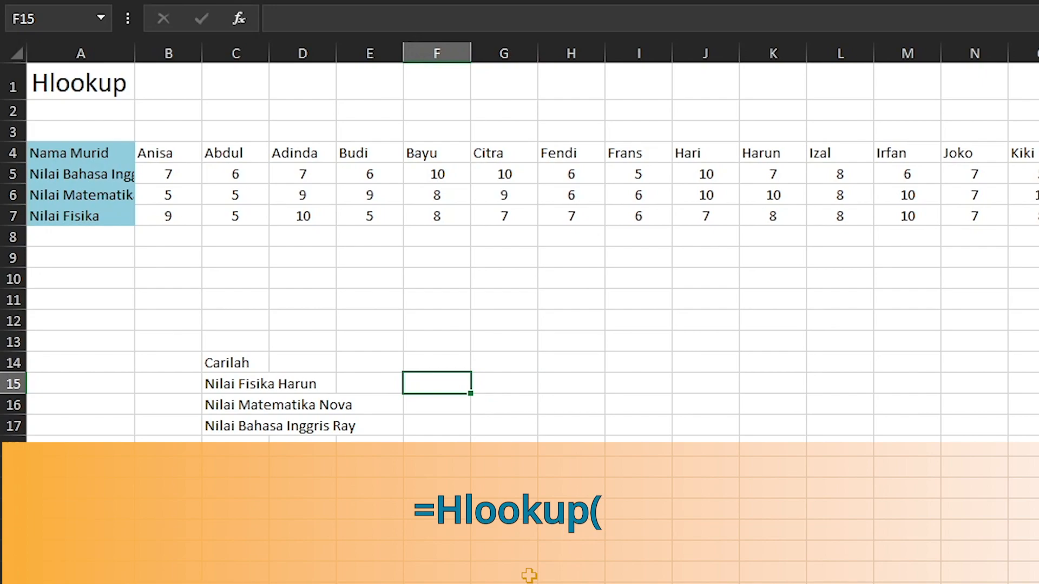
pyautogui.write('=hlookup')
pyautogui.press('BackSpace')
pyautogui.press('BackSpace')
pyautogui.write('up(')
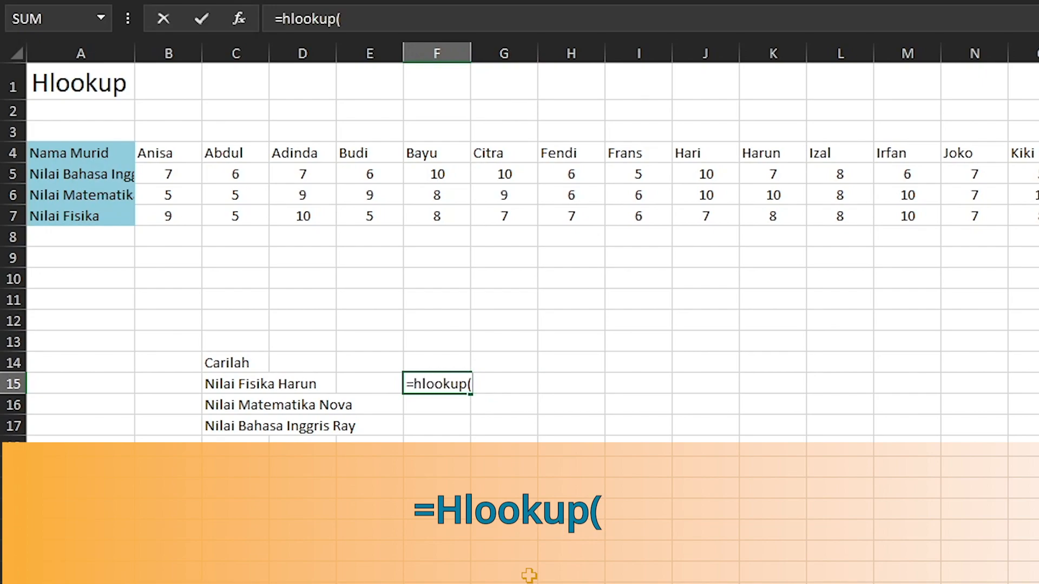
pyautogui.write('"Harun"l')
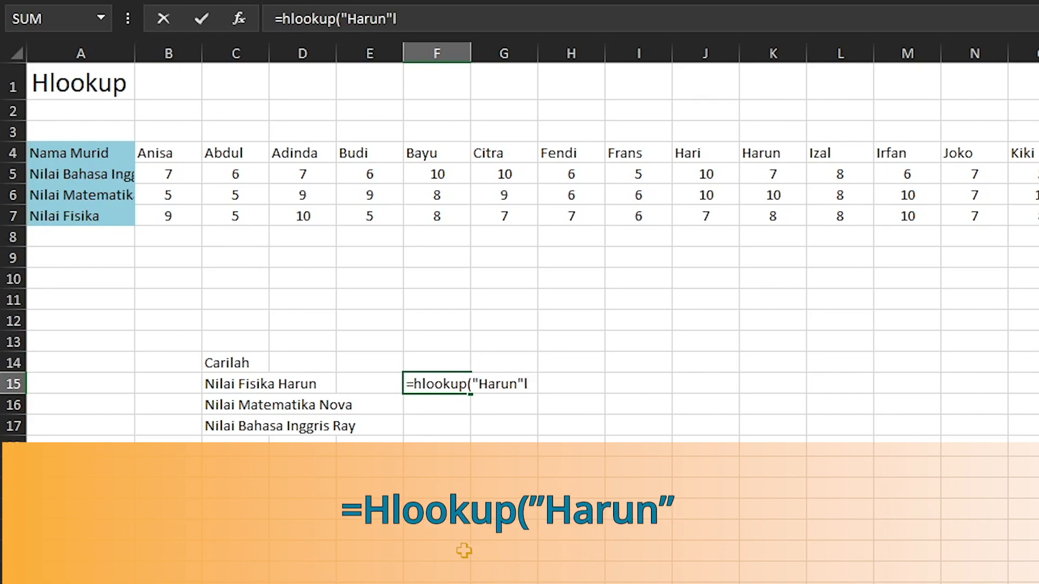
pyautogui.write(';')
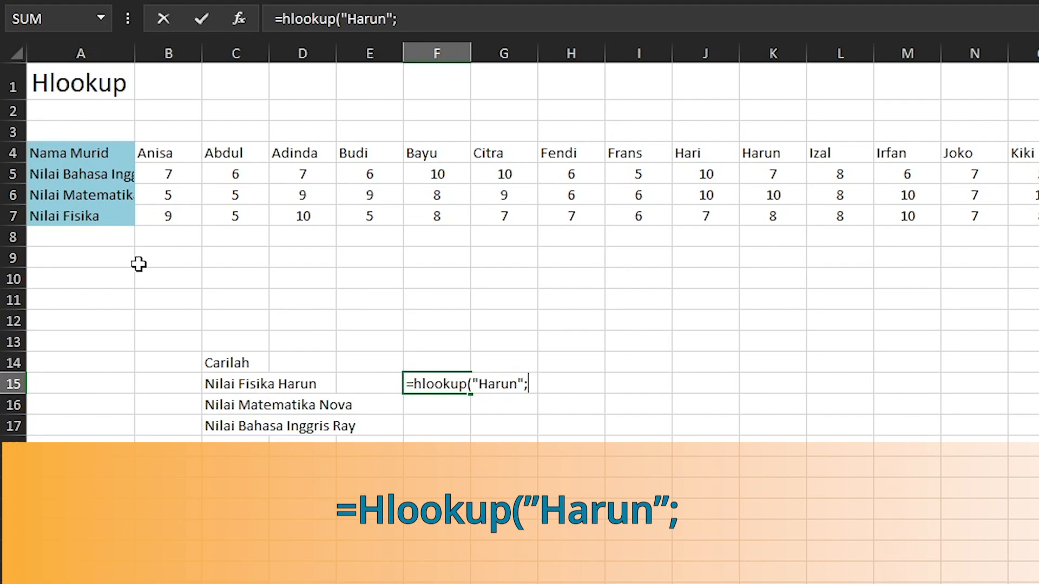
pyautogui.moveTo(13, 152); pyautogui.dragTo(13, 216)
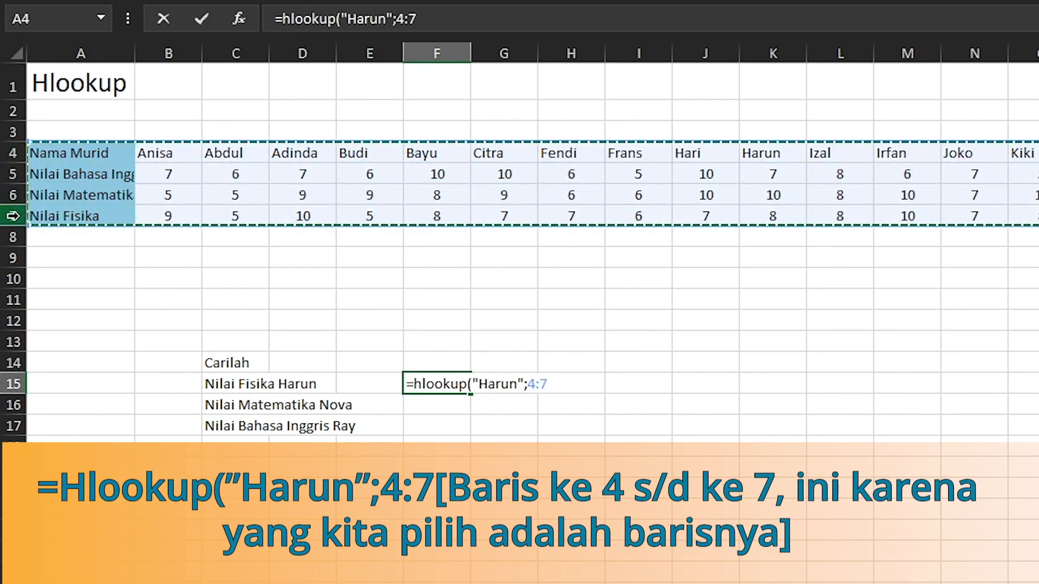
pyautogui.write(';')
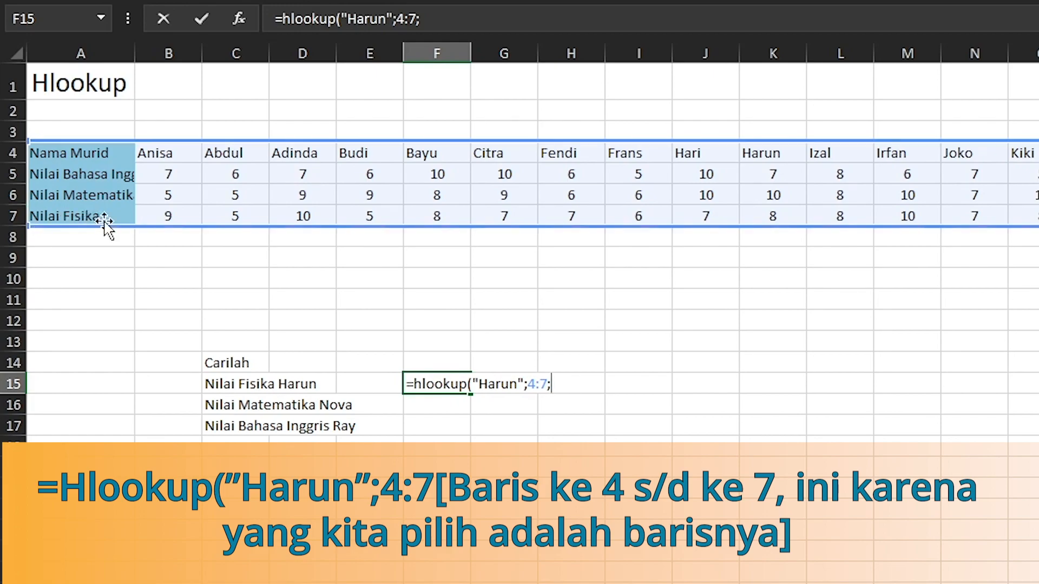
pyautogui.write('4')
pyautogui.write(';0')
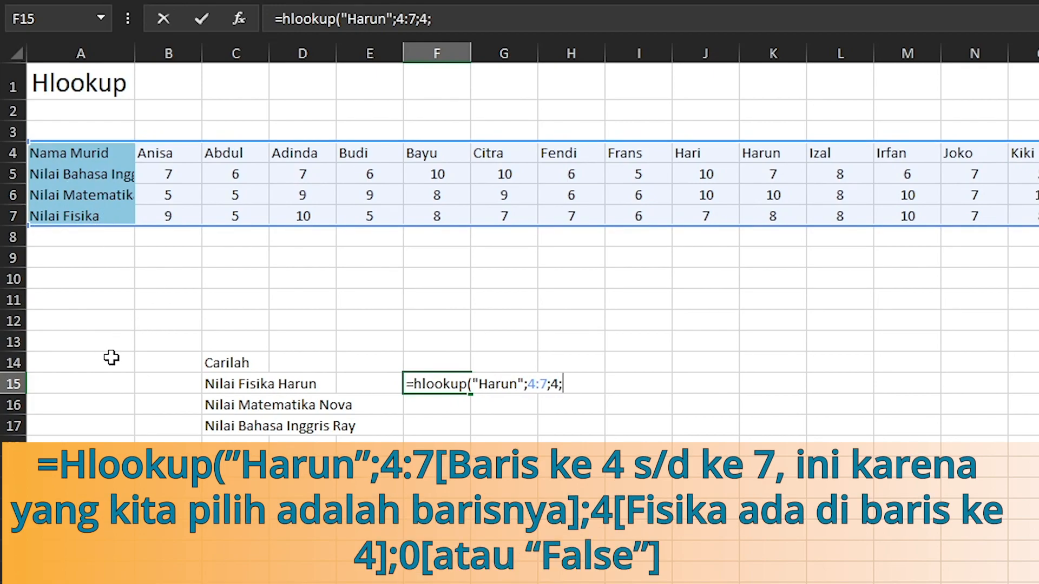
pyautogui.press('Return')
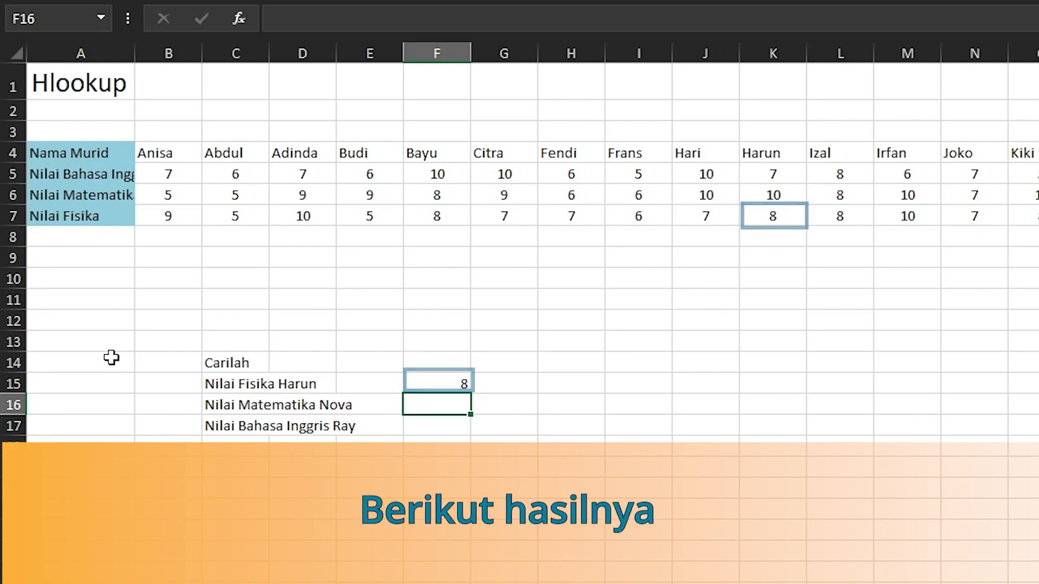
# Step: Enter an HLOOKUP formula in F16 for the student named in C16, using rows 4:6, row index 3 and match type 0
pyautogui.write('=h')
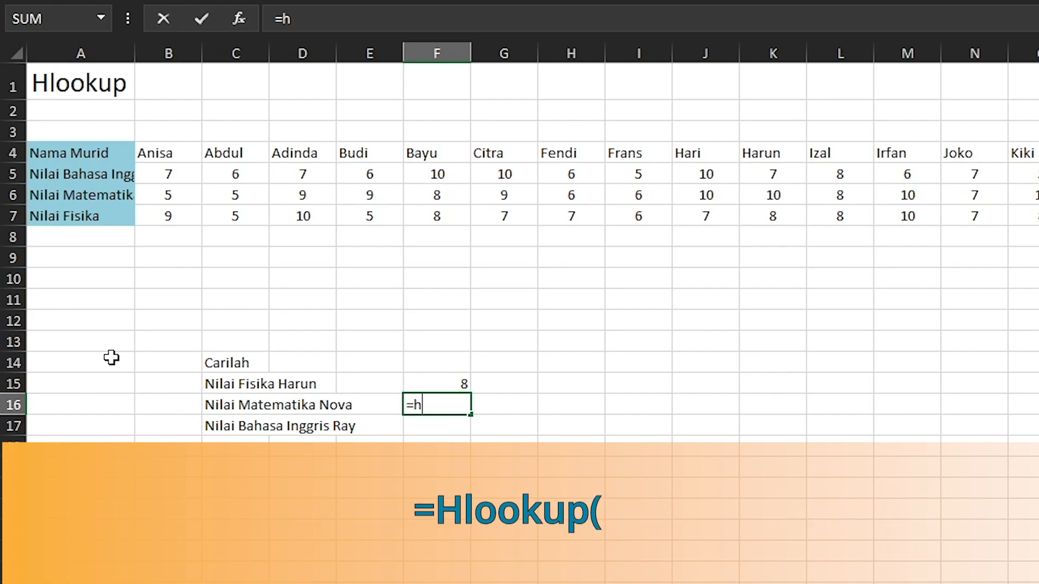
pyautogui.write('lookup(')
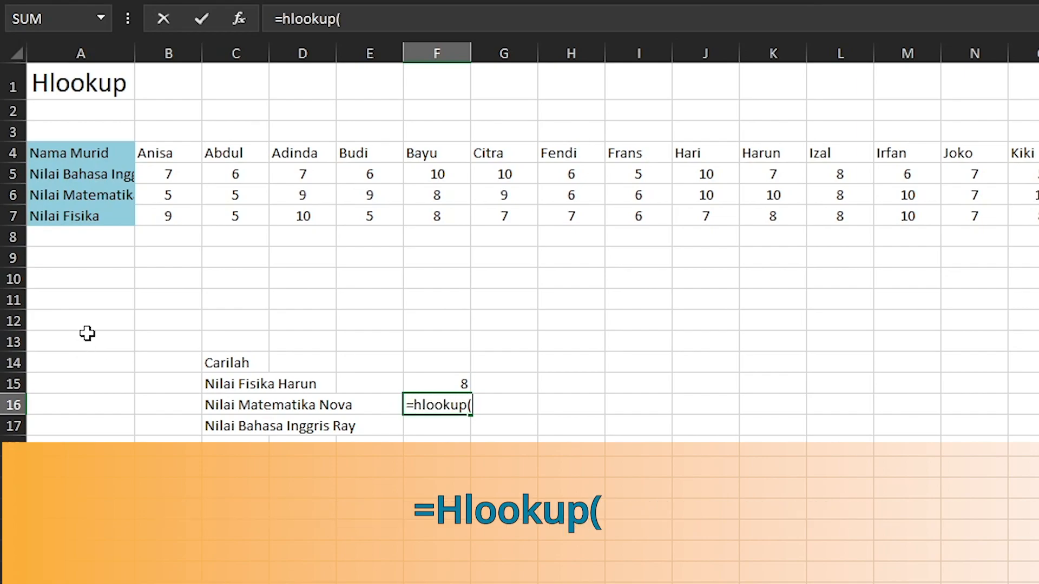
pyautogui.write('"Nova"')
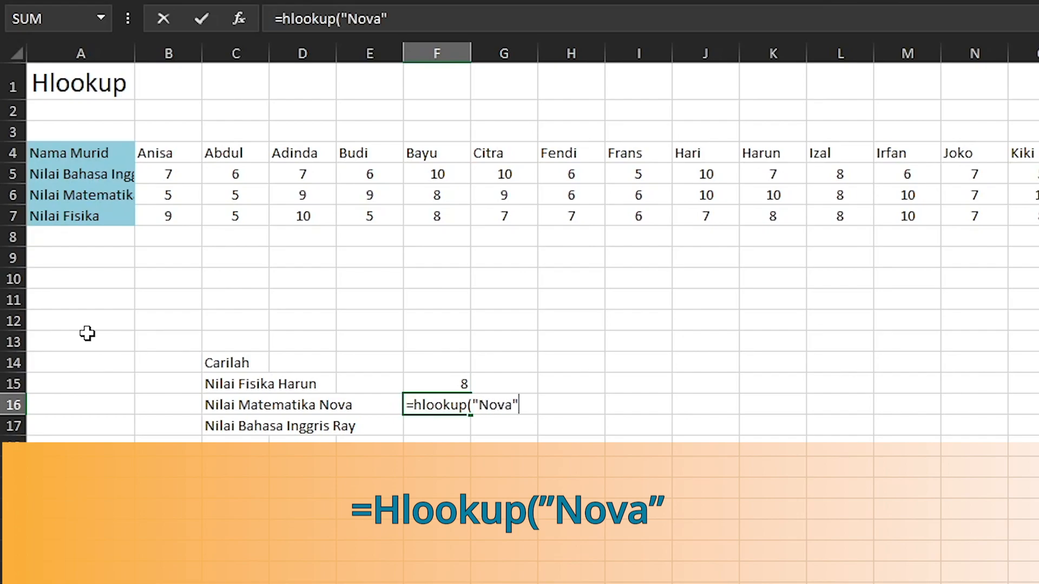
pyautogui.write(';')
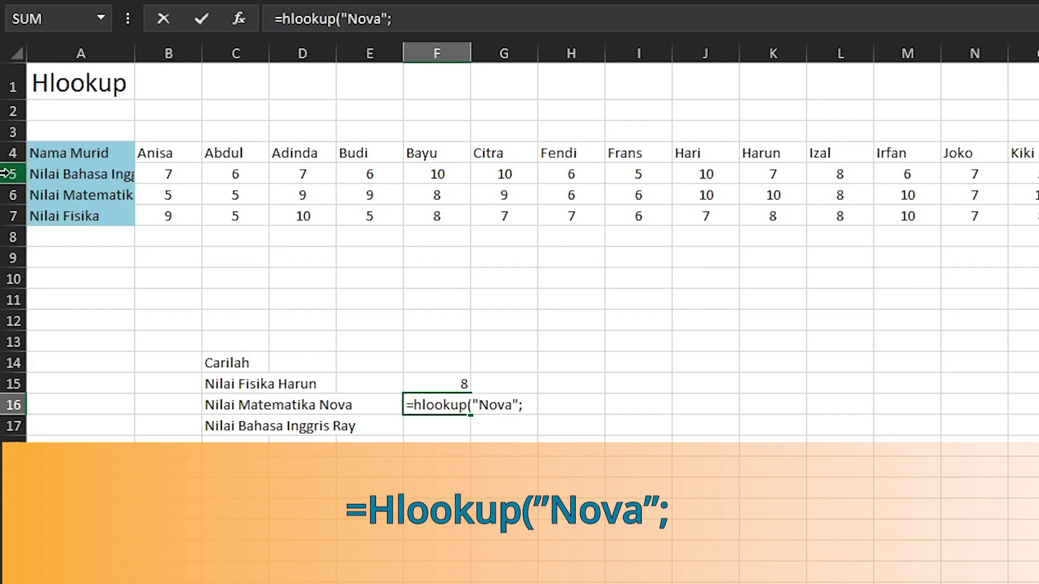
pyautogui.moveTo(13, 153); pyautogui.dragTo(20, 198)
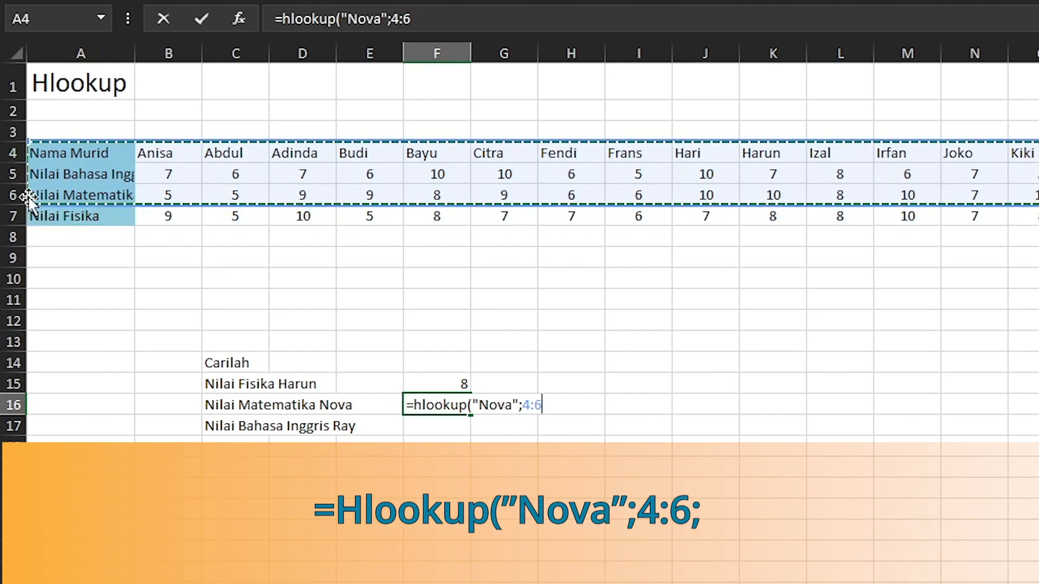
pyautogui.write(';')
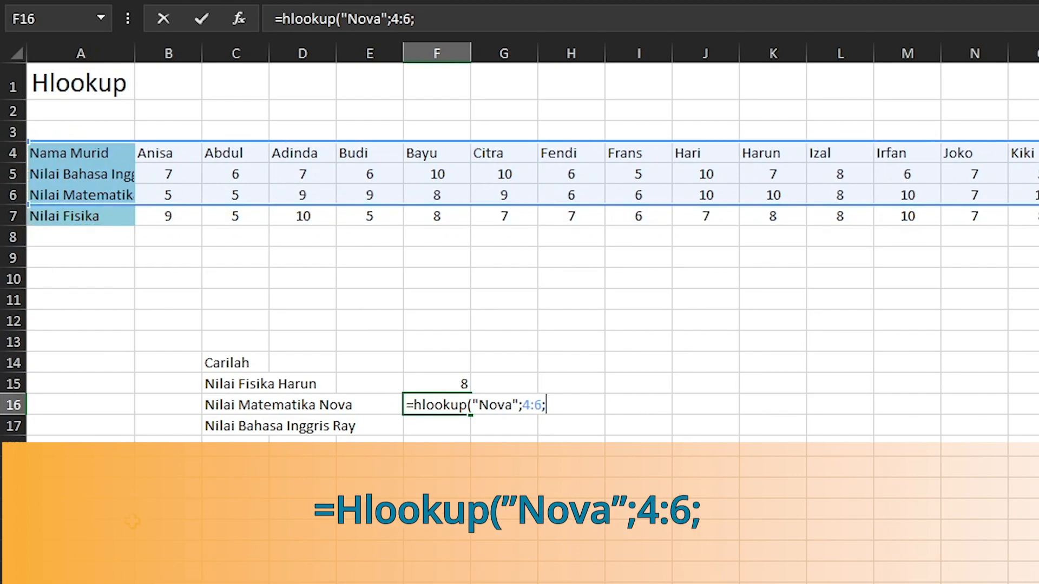
pyautogui.write('3;0')
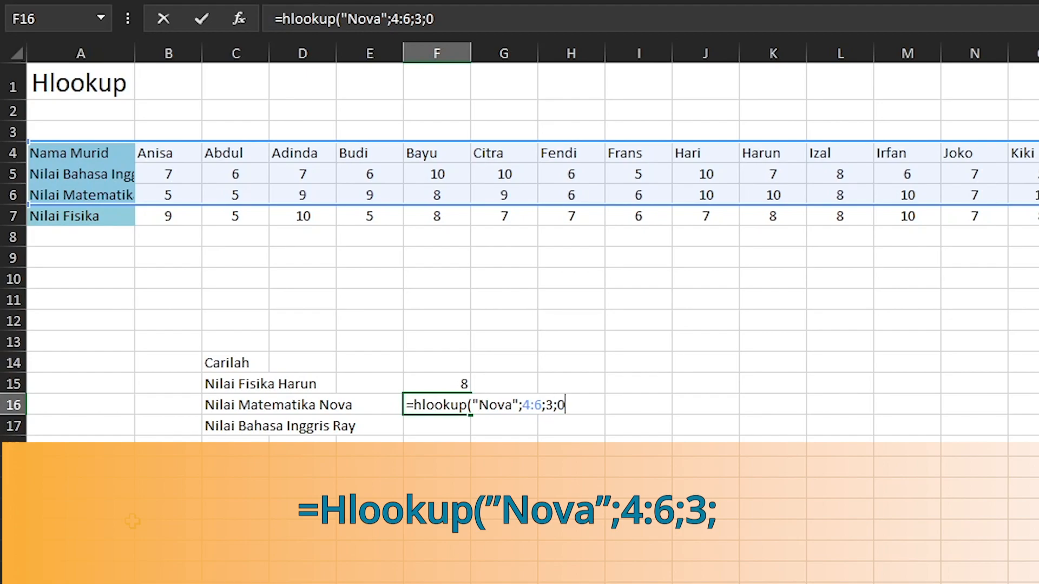
pyautogui.press('Return')
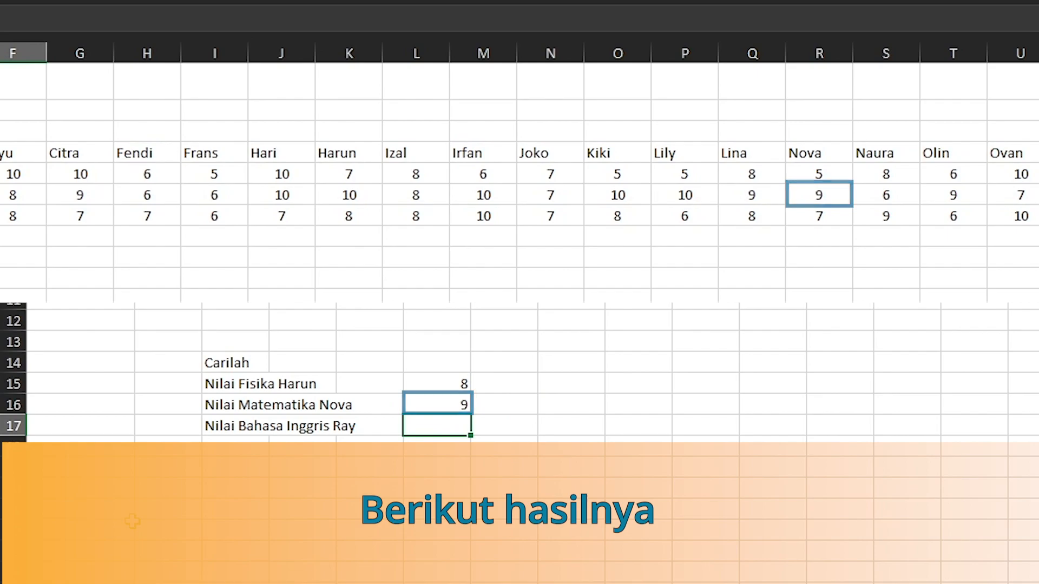
# Step: Enter an HLOOKUP formula in F17 for the student named in C17, using rows 4:5, row index 2 and match type 0
pyautogui.write('=hlookup(')
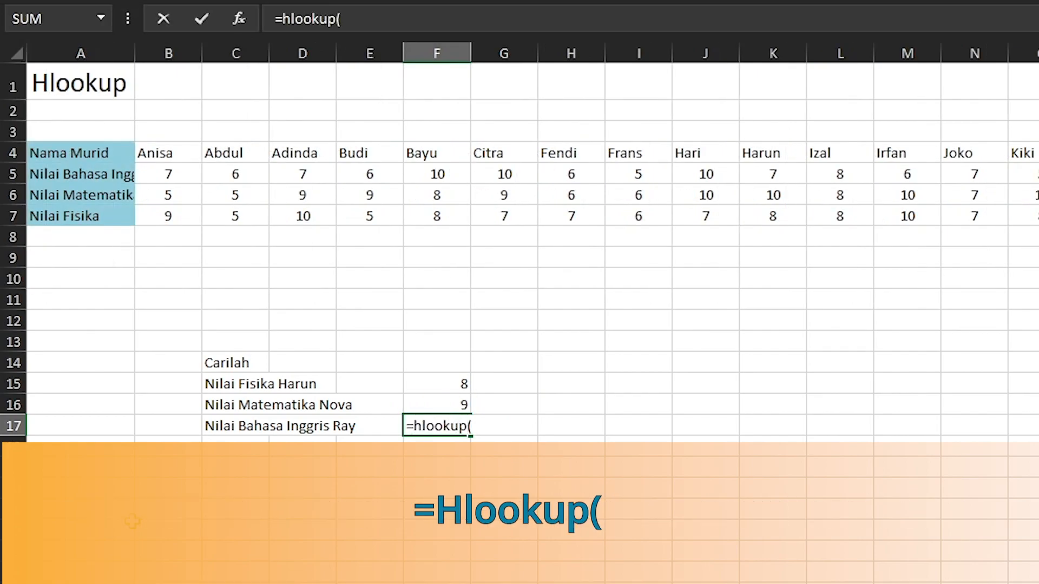
pyautogui.write('"')
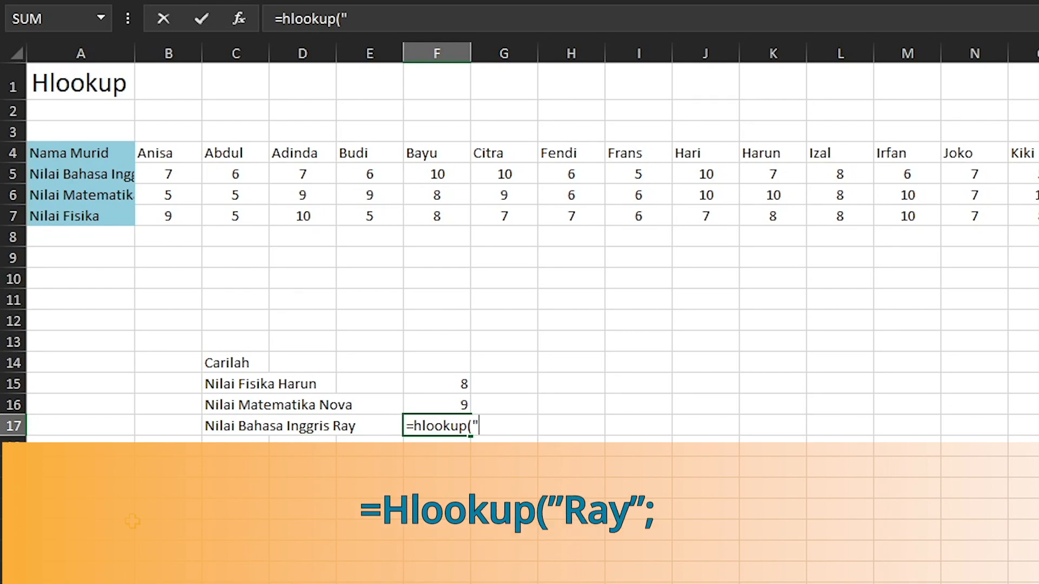
pyautogui.write('Ray";')
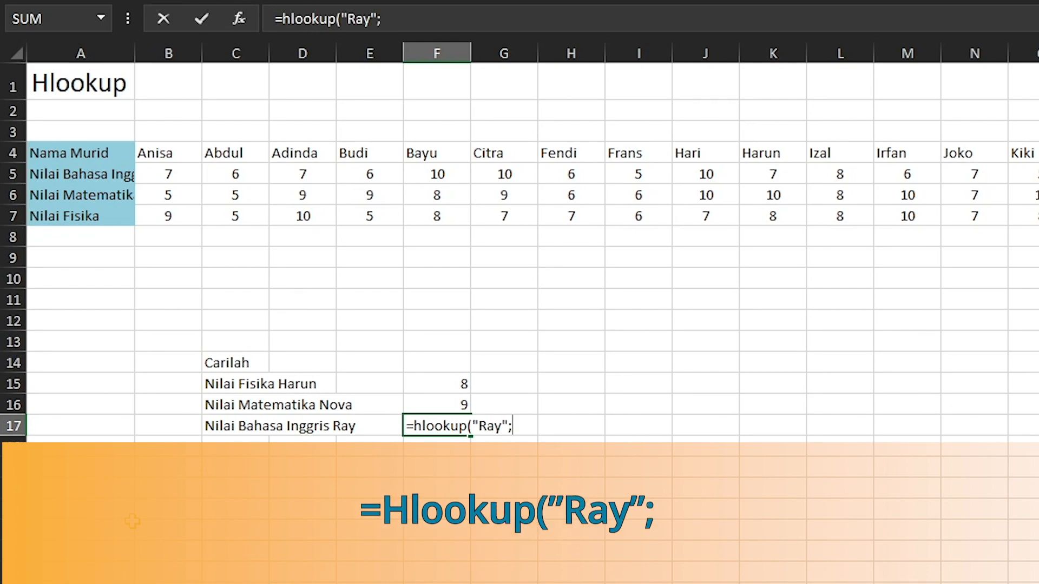
pyautogui.moveTo(12, 152); pyautogui.dragTo(7, 180)
pyautogui.write(';2;')
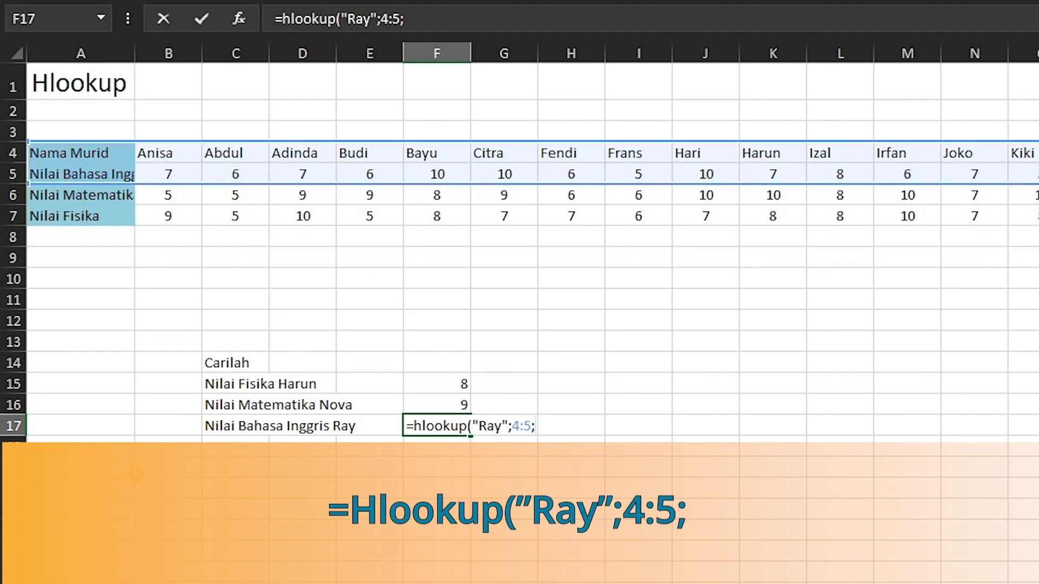
pyautogui.write('0')
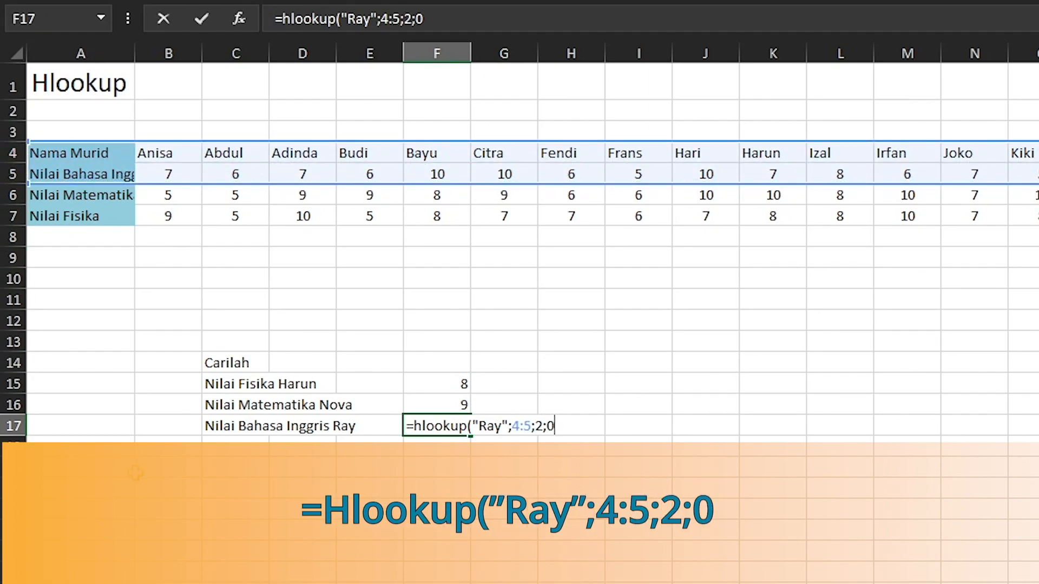
pyautogui.press('BackSpace')
pyautogui.write('0')
pyautogui.press('Return')
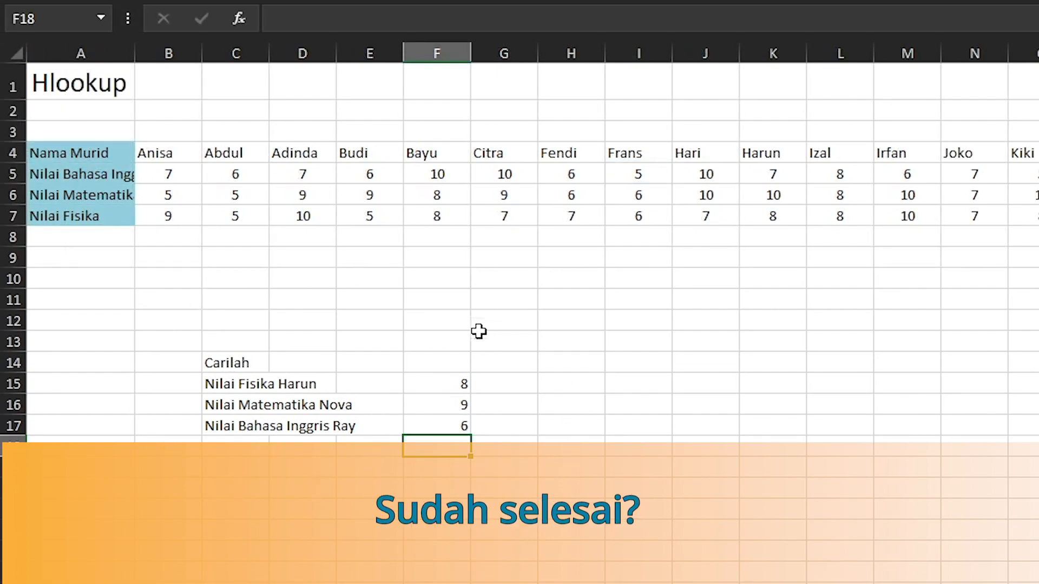
# Step: Save the workbook containing the lookup formulas
pyautogui.click(561, 425)
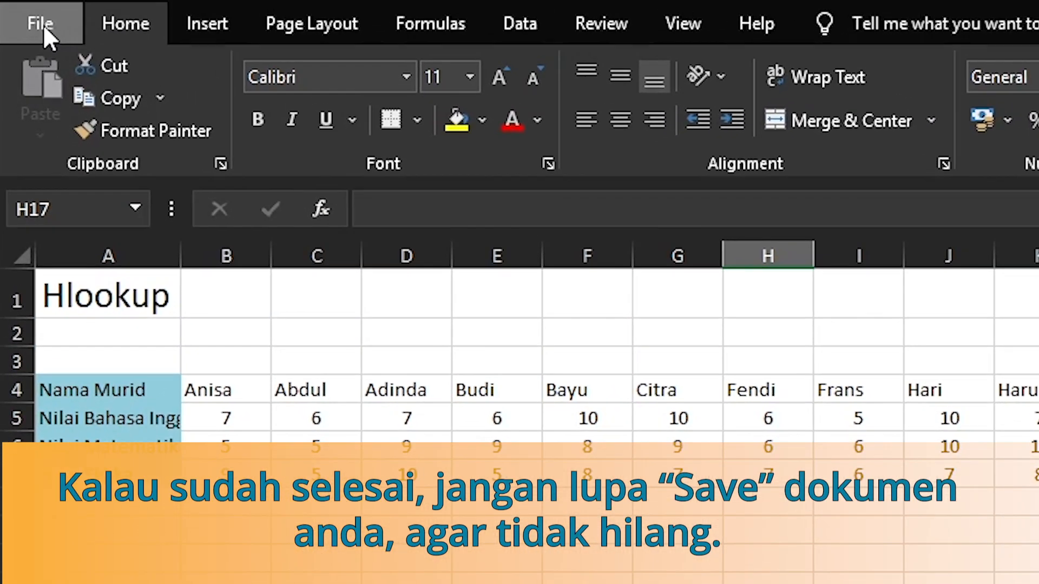
pyautogui.click(45, 28)
pyautogui.click(93, 355)
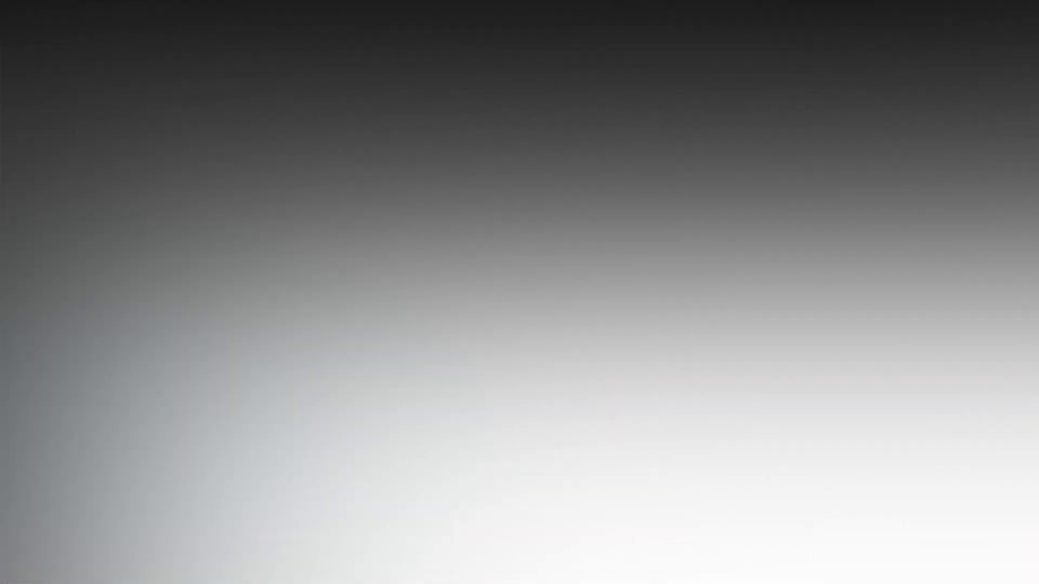